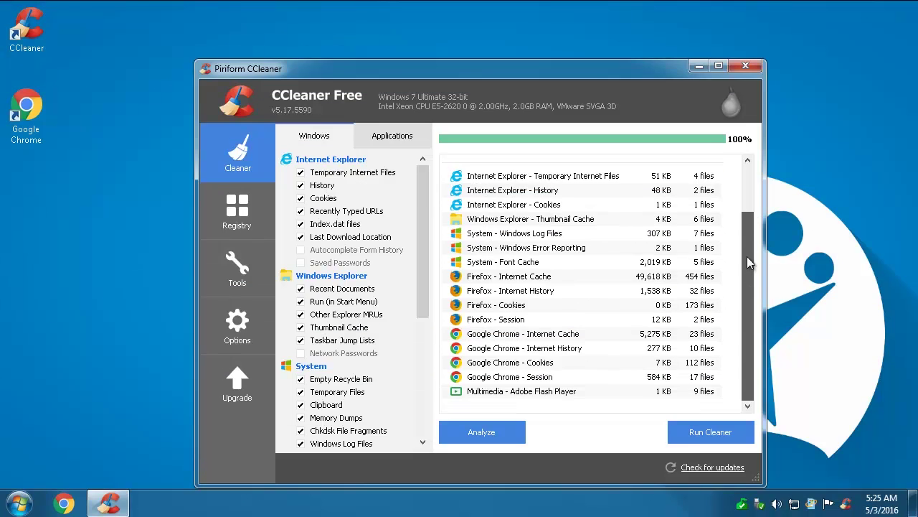
- Remove the 58.4 MB of analysed junk, then view Registry, Tools, Options and Upgrade before returning to Cleaner
{"action": "left_click_drag", "start_coordinate": [747, 257], "coordinate": [754, 153]}
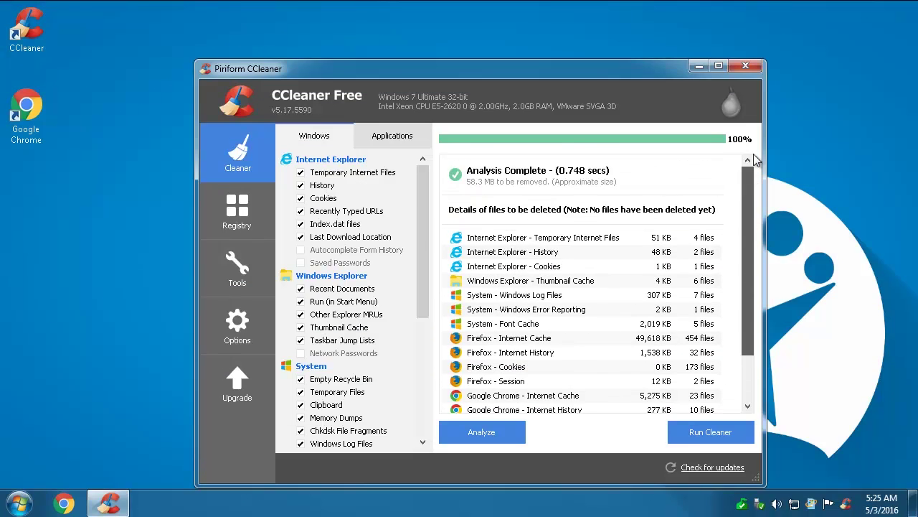
{"action": "left_click", "coordinate": [700, 440]}
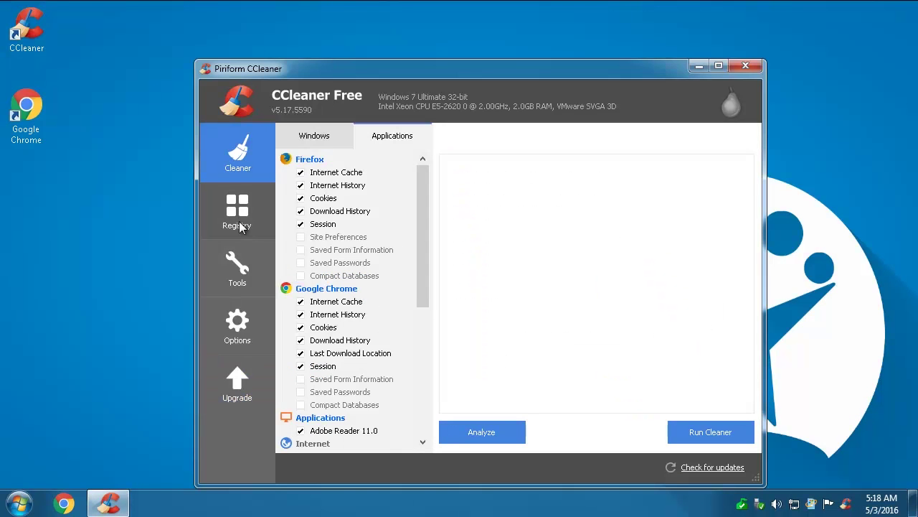
{"action": "left_click", "coordinate": [240, 223]}
{"action": "left_click", "coordinate": [239, 269]}
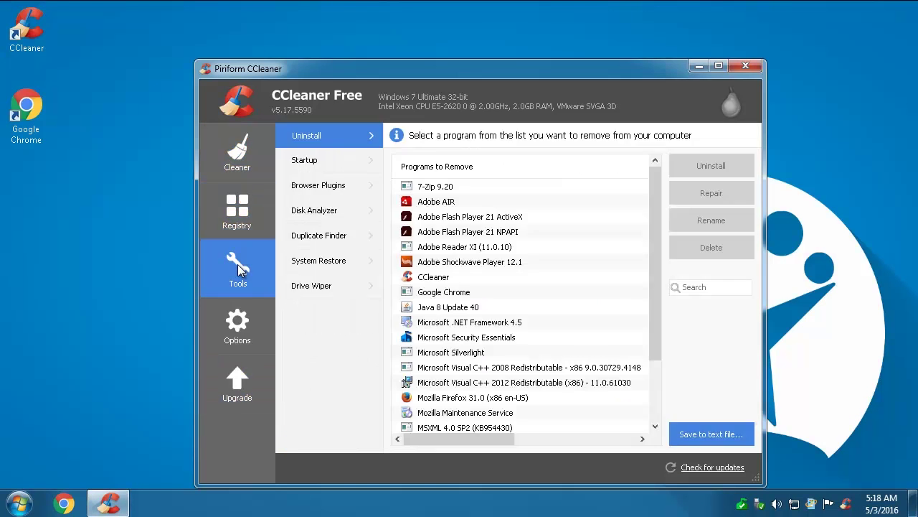
{"action": "left_click", "coordinate": [240, 331]}
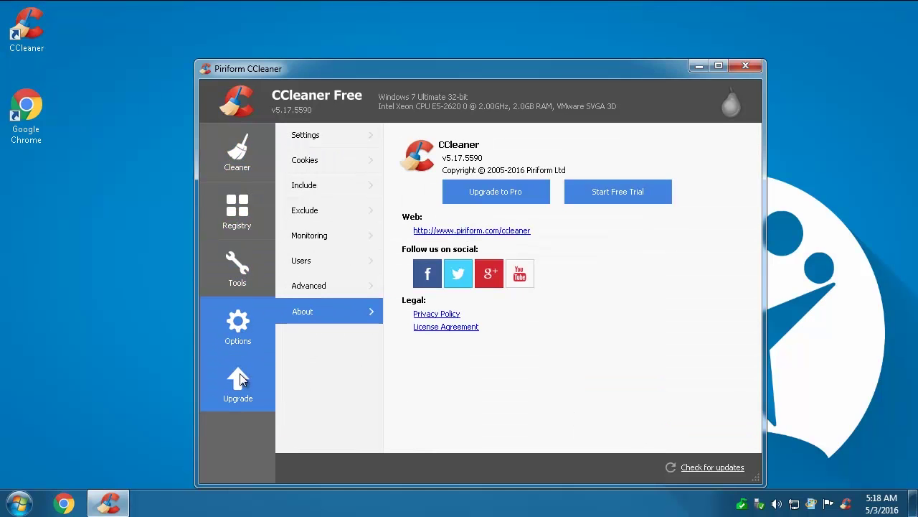
{"action": "left_click", "coordinate": [237, 383]}
{"action": "left_click", "coordinate": [237, 154]}
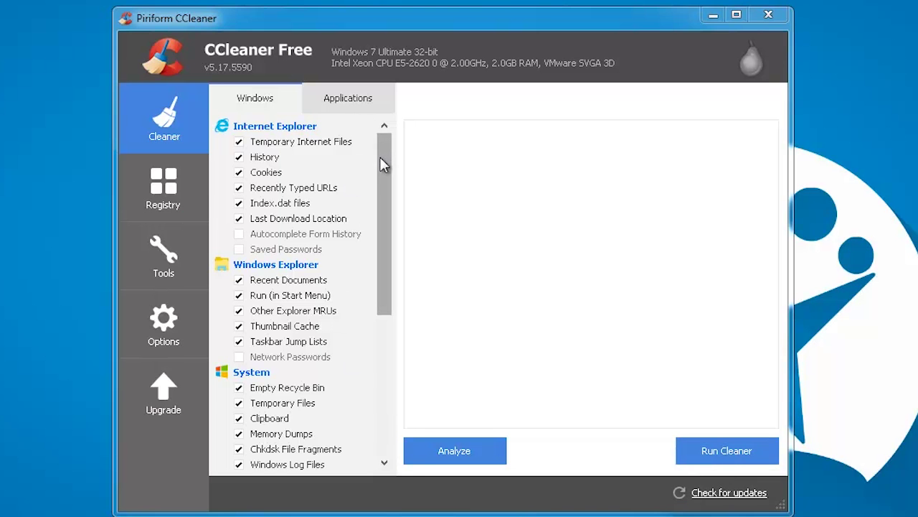
- Untick Google Chrome's Internet Cache on the Applications cleaning checklist
{"action": "left_click_drag", "start_coordinate": [382, 163], "coordinate": [391, 144]}
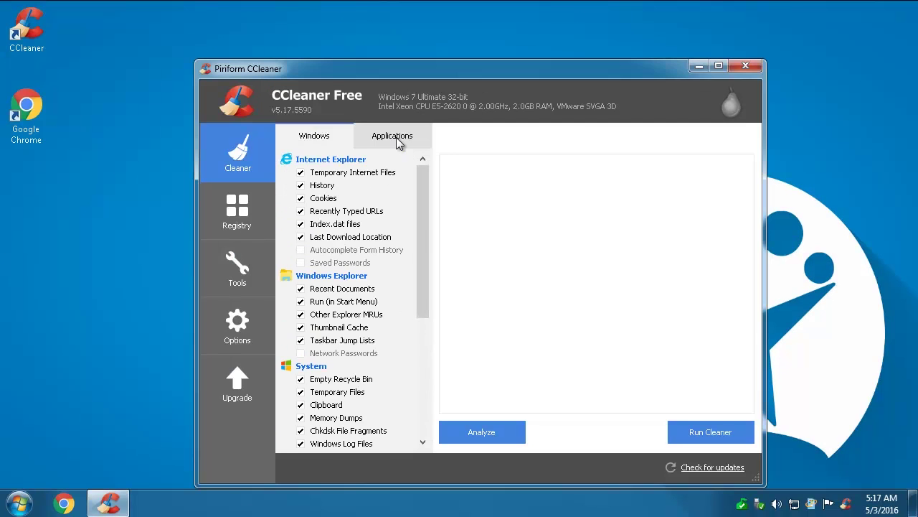
{"action": "left_click", "coordinate": [341, 98]}
{"action": "mouse_move", "coordinate": [430, 195]}
{"action": "left_mouse_down"}
{"action": "mouse_move", "coordinate": [428, 324]}
{"action": "mouse_move", "coordinate": [429, 189]}
{"action": "left_mouse_up"}
{"action": "scroll", "coordinate": [308, 215], "scroll_direction": "down", "scroll_amount": 2}
{"action": "left_click", "coordinate": [301, 211]}
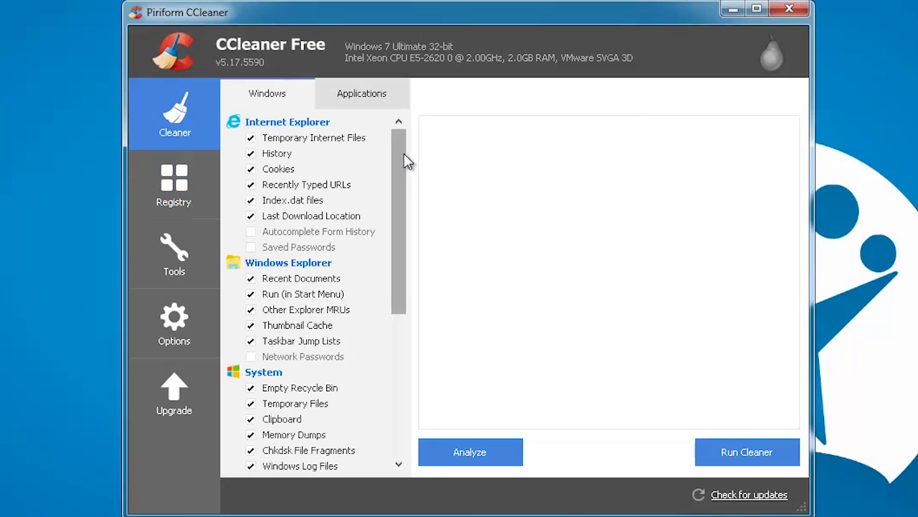
- Untick Empty Recycle Bin and toggle Chrome's cache and history items, leaving Internet History included
{"action": "left_click_drag", "start_coordinate": [404, 160], "coordinate": [398, 252]}
{"action": "left_click", "coordinate": [250, 217]}
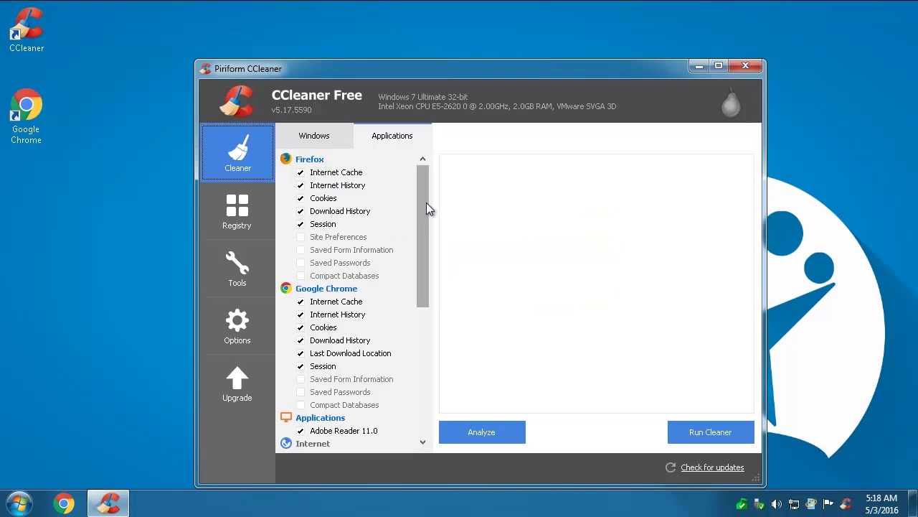
{"action": "left_click_drag", "start_coordinate": [426, 202], "coordinate": [431, 246]}
{"action": "left_click", "coordinate": [301, 212]}
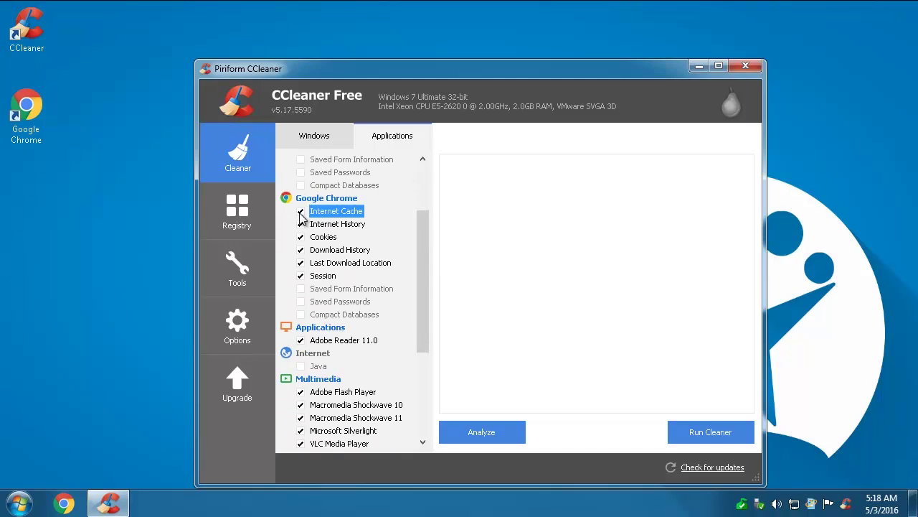
{"action": "left_click", "coordinate": [301, 225]}
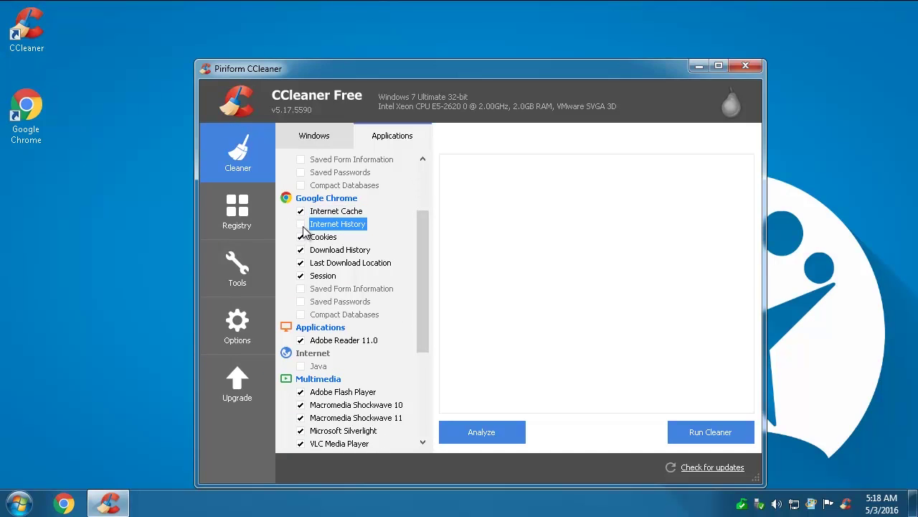
{"action": "left_click", "coordinate": [302, 238]}
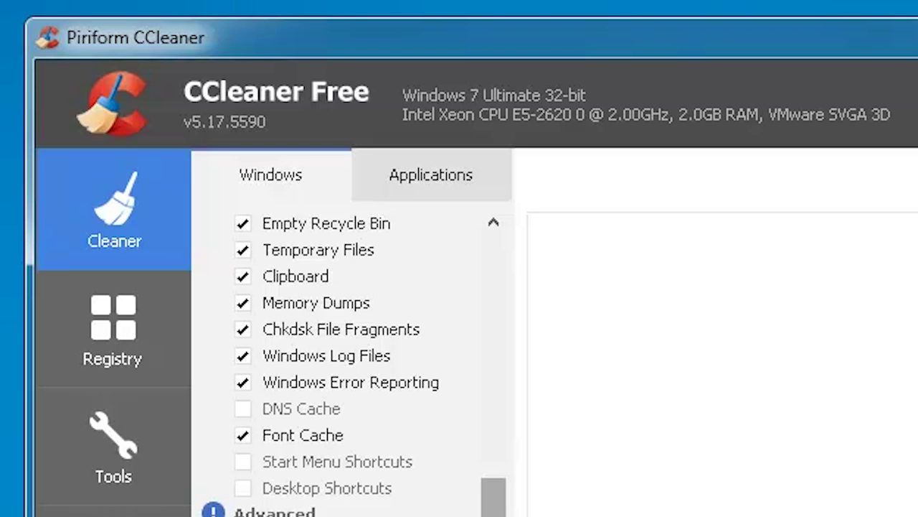
- Tick DNS Cache, Windows Event Logs and the other Advanced items, confirming each warning, then untick the whole group
{"action": "left_click", "coordinate": [250, 406]}
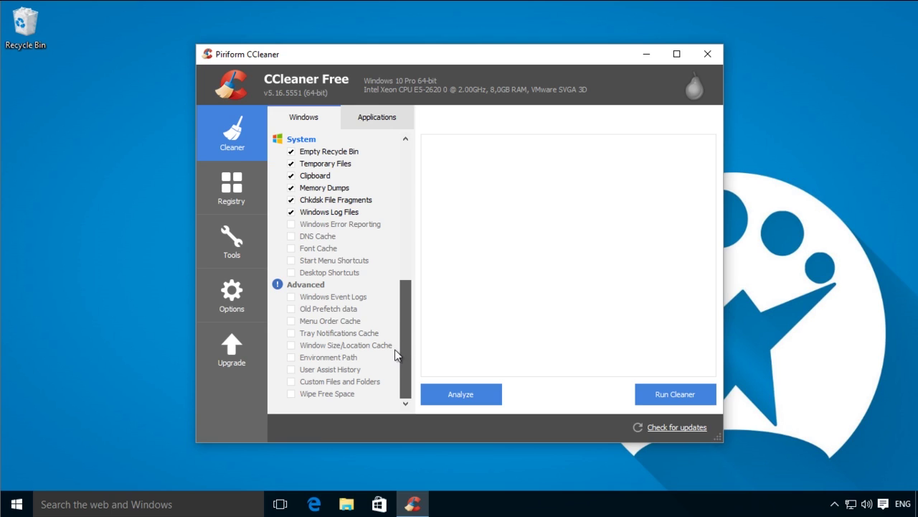
{"action": "left_click", "coordinate": [290, 296]}
{"action": "left_click", "coordinate": [578, 296]}
{"action": "left_click", "coordinate": [576, 294]}
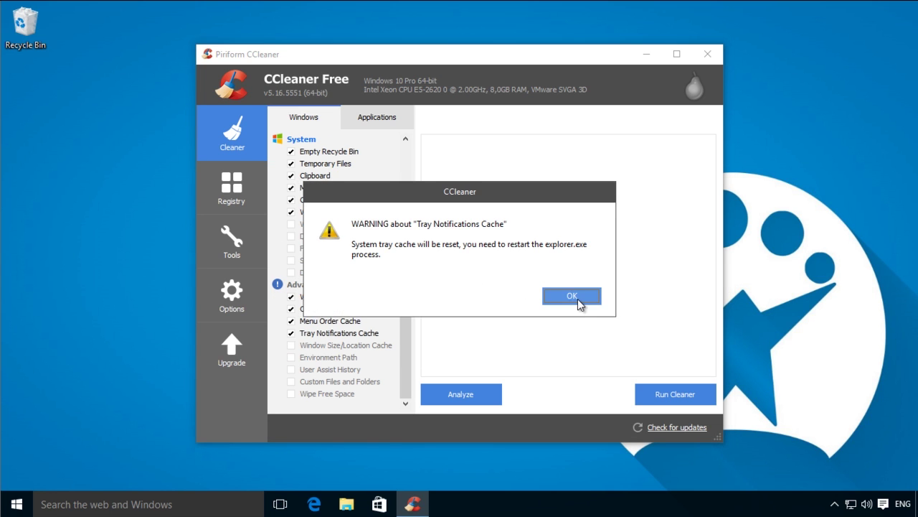
{"action": "left_click", "coordinate": [576, 294]}
{"action": "left_click", "coordinate": [577, 291]}
{"action": "left_click", "coordinate": [577, 292]}
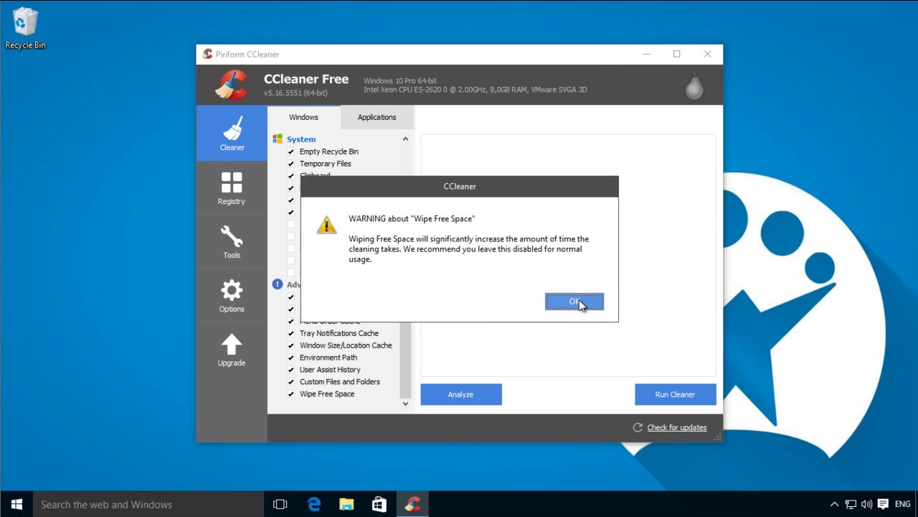
{"action": "left_click", "coordinate": [577, 292]}
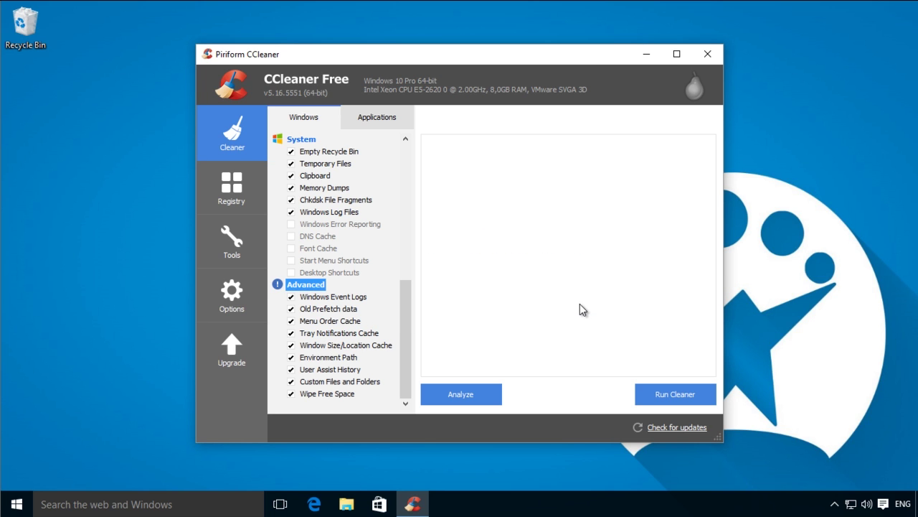
{"action": "left_click", "coordinate": [279, 288]}
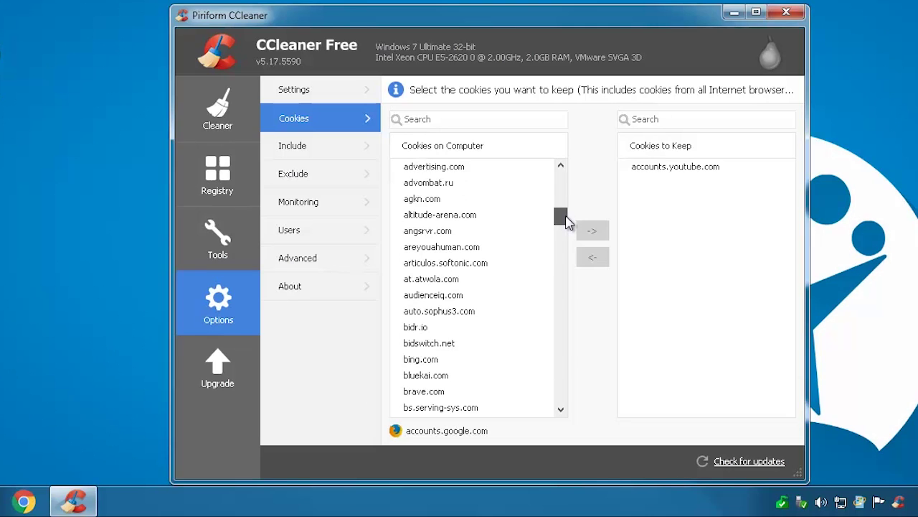
{"action": "left_click_drag", "start_coordinate": [565, 216], "coordinate": [549, 185]}
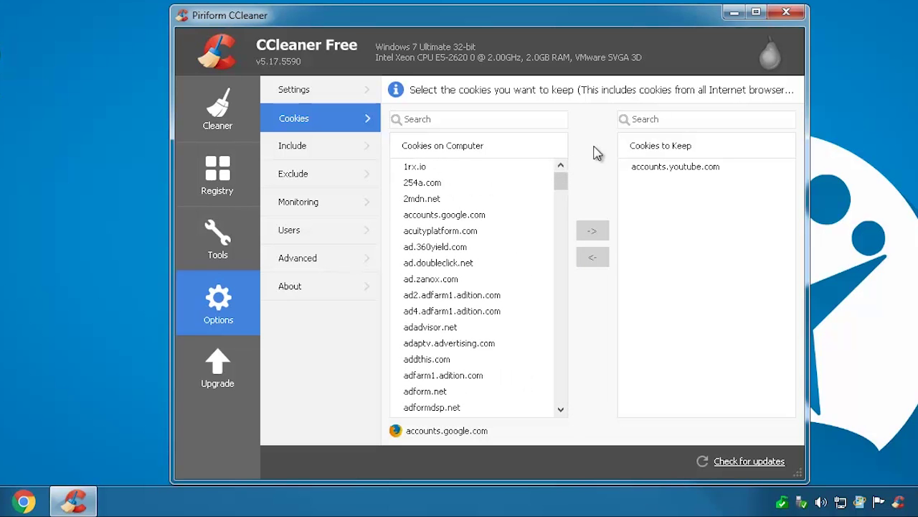
- Stop keeping the accounts.youtube.com cookie and go to the Cookies options
{"action": "left_click", "coordinate": [649, 166]}
{"action": "left_click", "coordinate": [600, 259]}
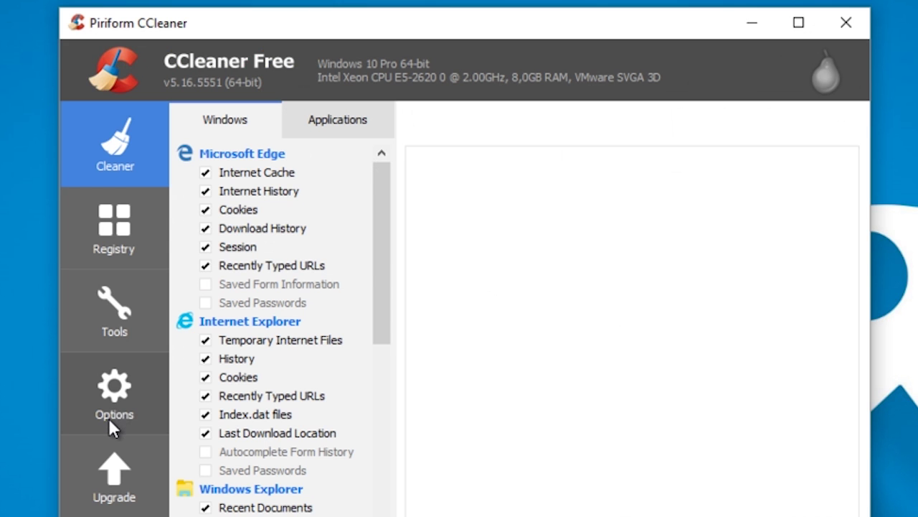
{"action": "left_click", "coordinate": [110, 423]}
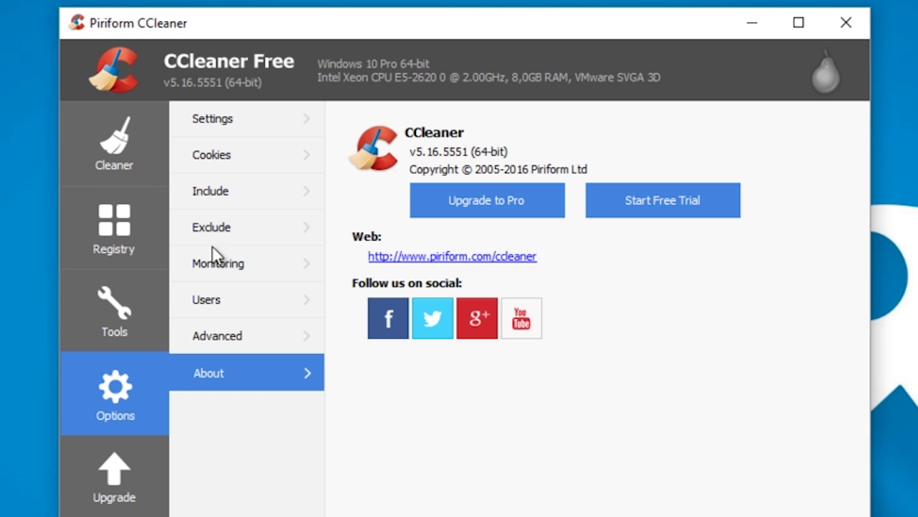
{"action": "left_click", "coordinate": [286, 161]}
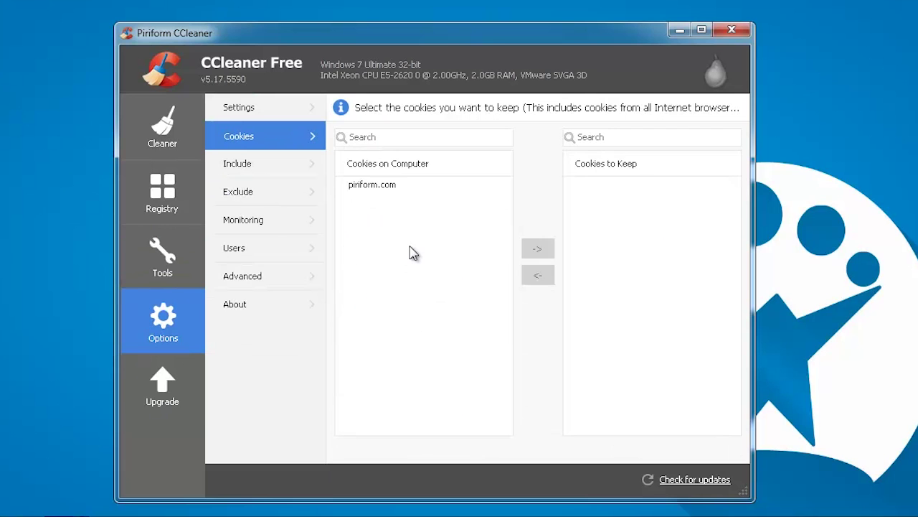
- Run the intelligent cookie scan to keep google.com, twitter.com, *.piriform.com and other important cookies
{"action": "right_click", "coordinate": [410, 249]}
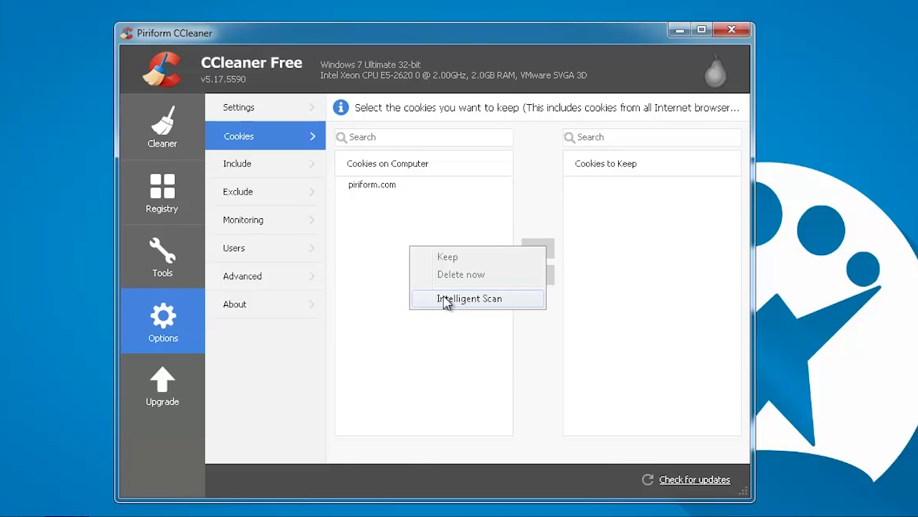
{"action": "left_click", "coordinate": [467, 299]}
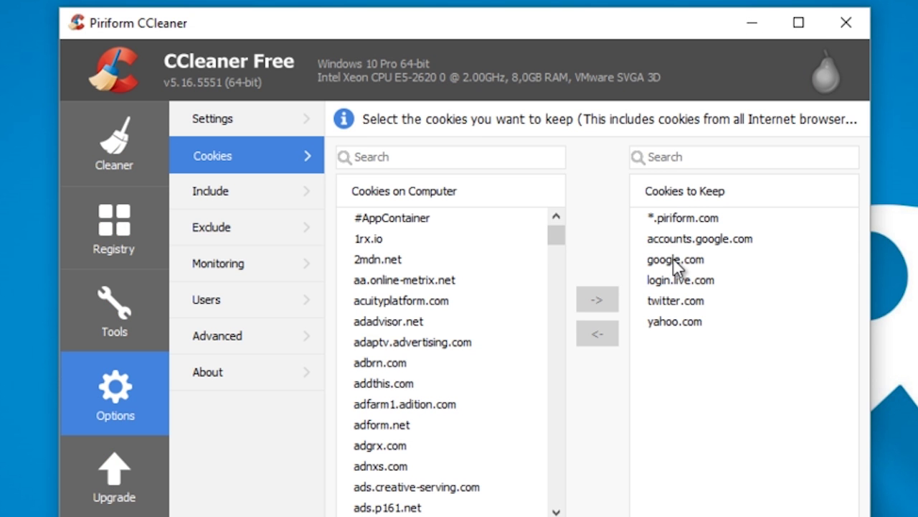
{"action": "left_click", "coordinate": [673, 259]}
{"action": "left_click", "coordinate": [674, 298]}
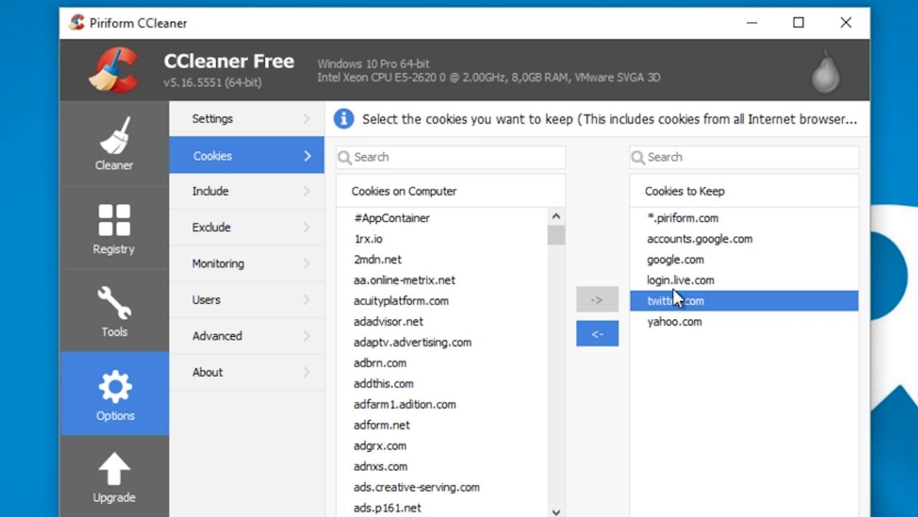
{"action": "left_click", "coordinate": [683, 223]}
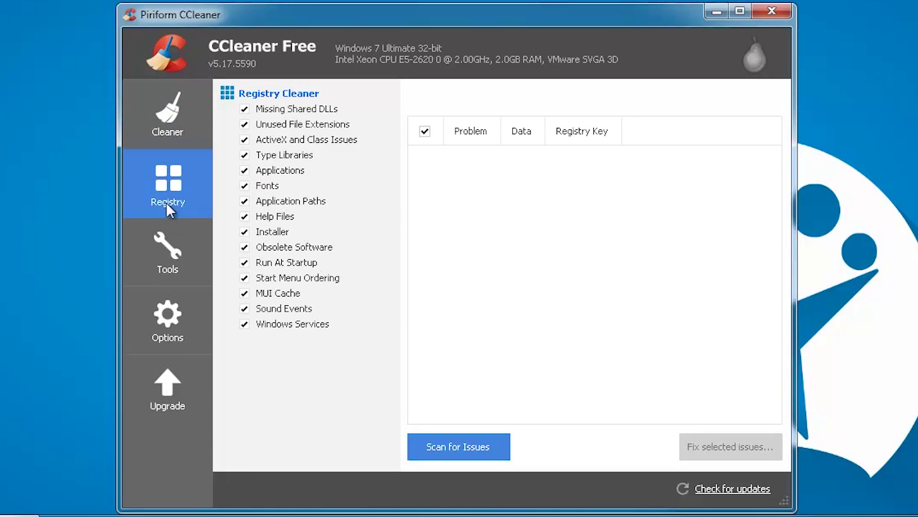
- Scan the registry for issues, fix the selected ones, and accept saving a registry backup first
{"action": "left_click", "coordinate": [459, 447]}
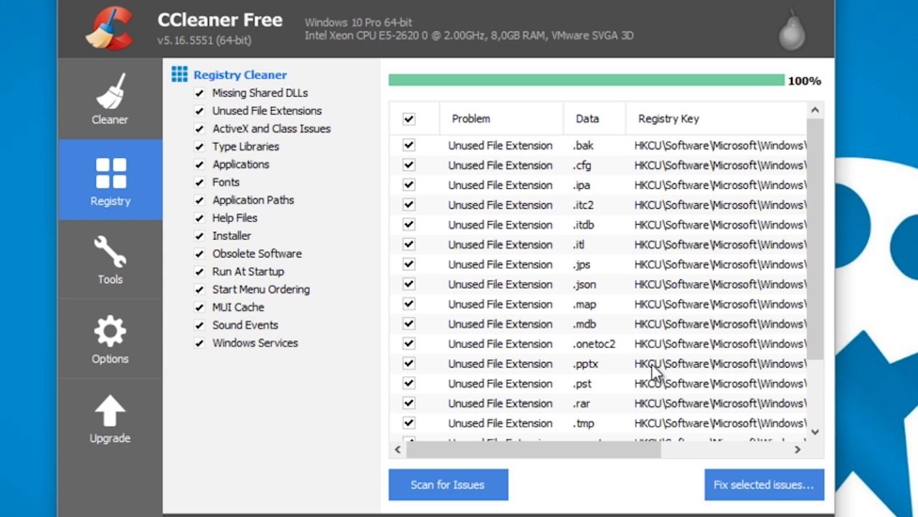
{"action": "left_click", "coordinate": [767, 499]}
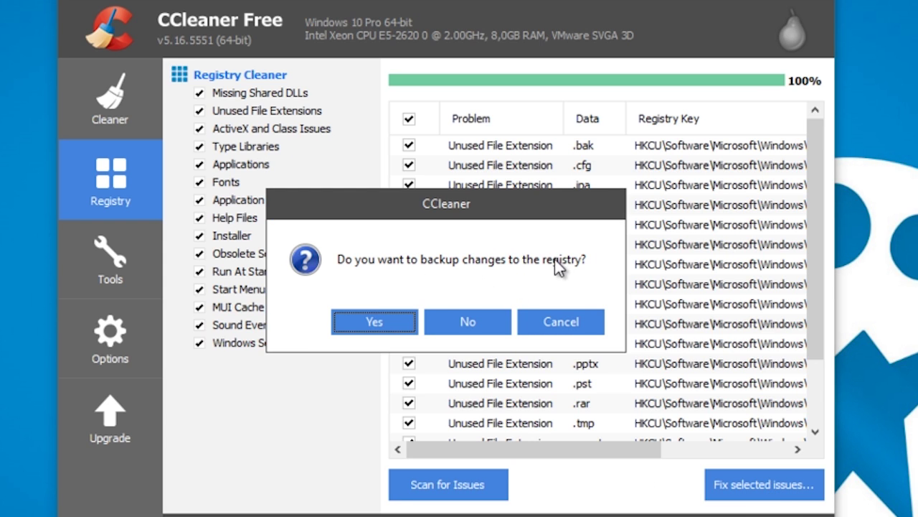
{"action": "left_click", "coordinate": [370, 320]}
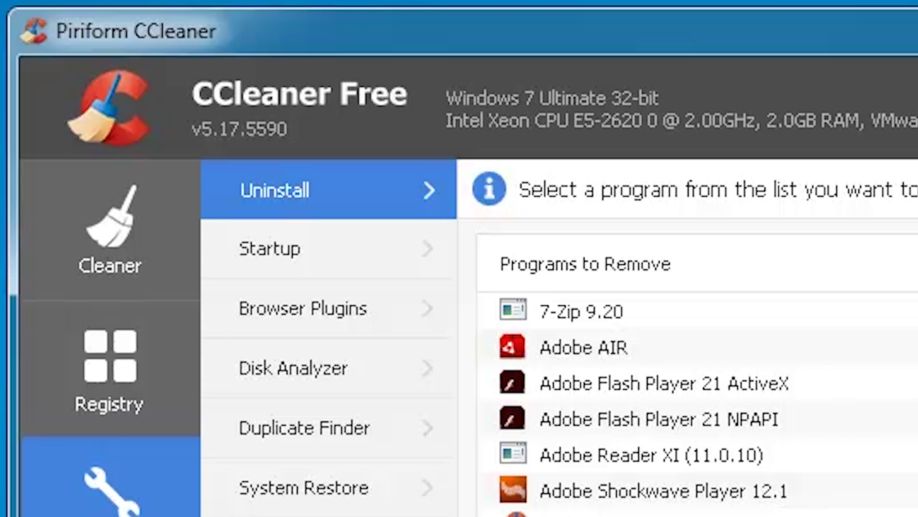
- View Browser Plugins, Startup, Scheduled Tasks, Disk Analyzer, Duplicate Finder and System Restore, ending on Drive Wiper
{"action": "left_click", "coordinate": [319, 307]}
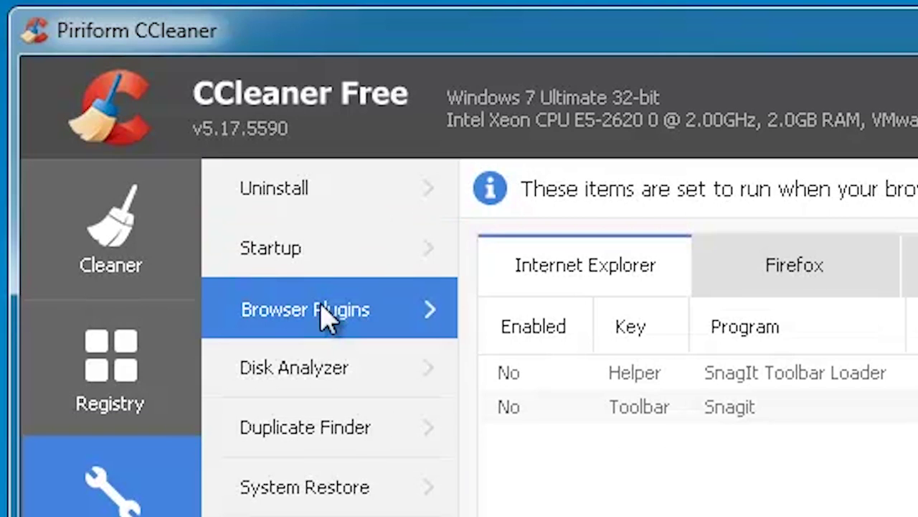
{"action": "left_click", "coordinate": [423, 248]}
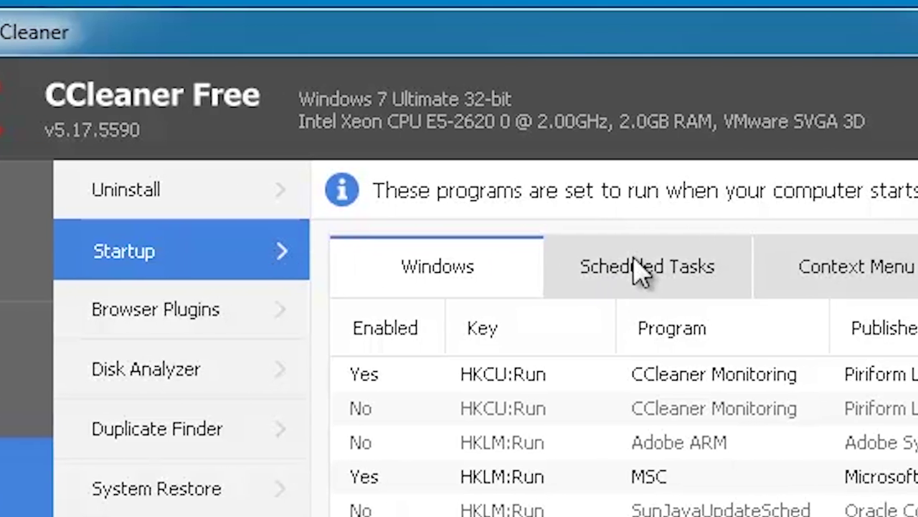
{"action": "left_click", "coordinate": [796, 270]}
{"action": "left_click", "coordinate": [40, 369]}
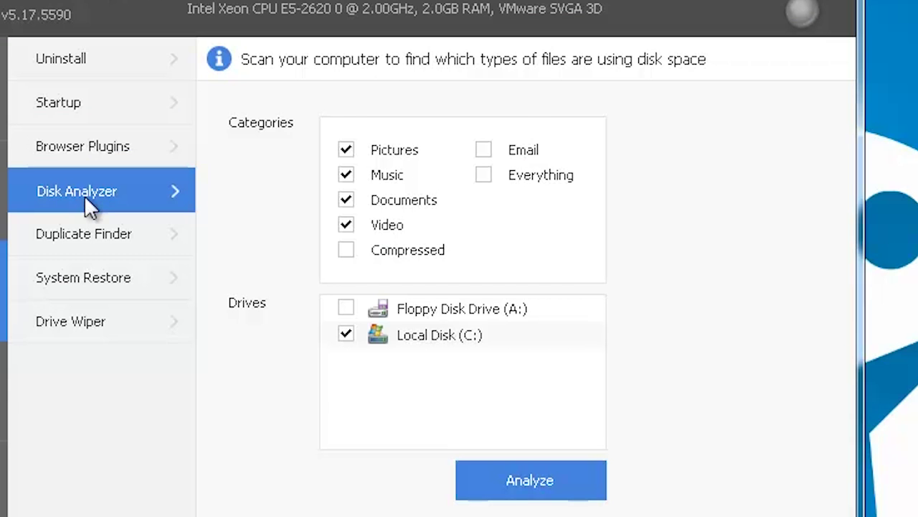
{"action": "left_click", "coordinate": [95, 230]}
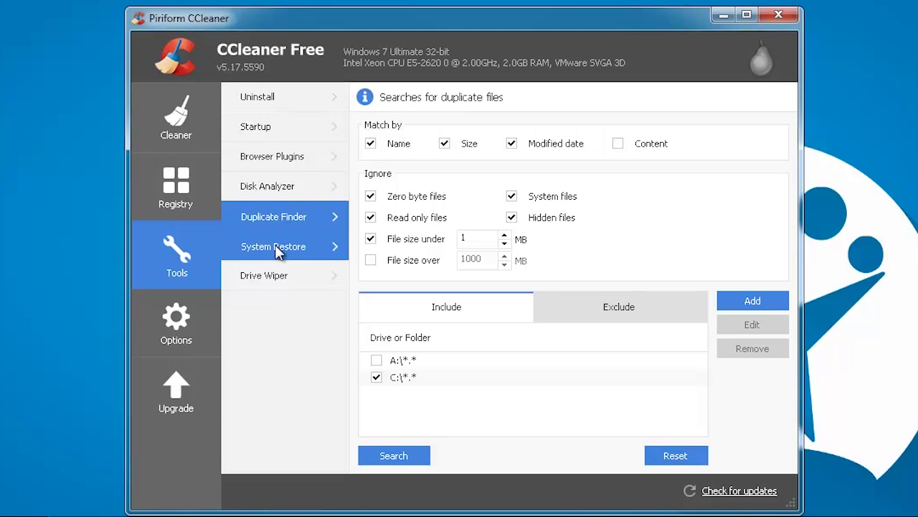
{"action": "left_click", "coordinate": [92, 281]}
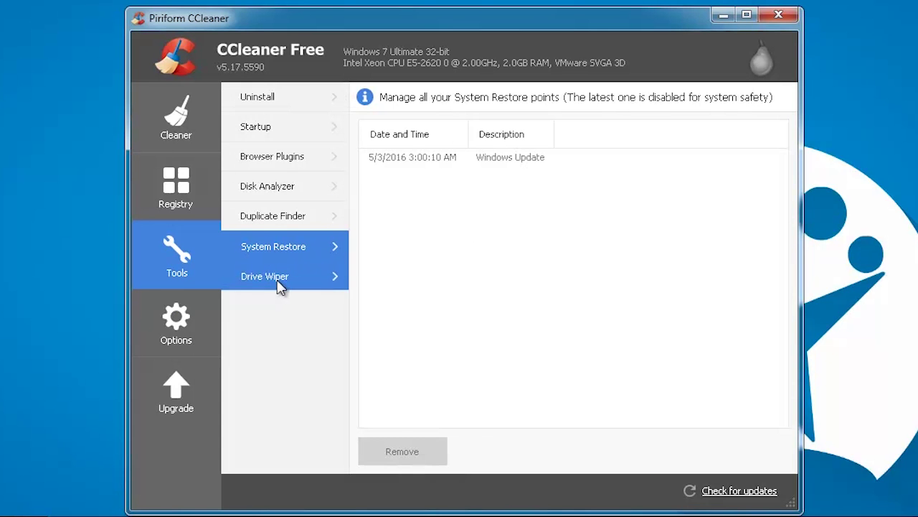
{"action": "left_click", "coordinate": [278, 282]}
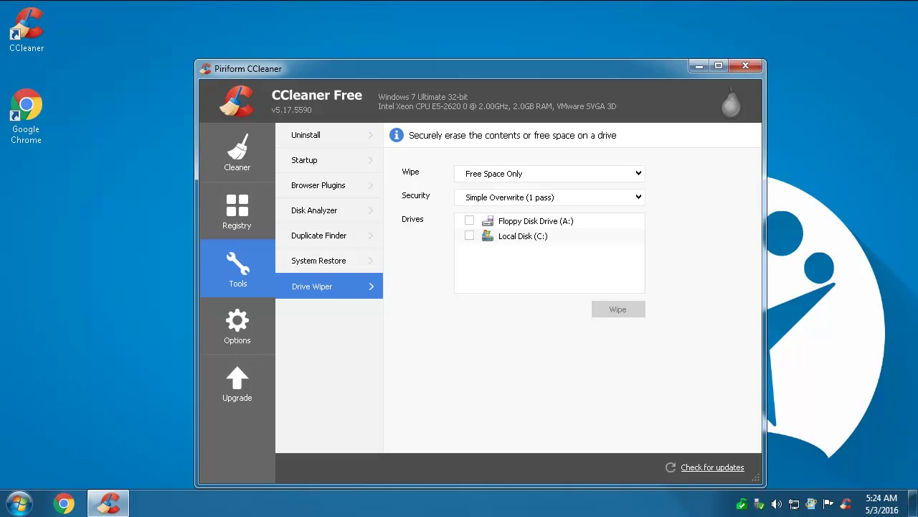
- Open the general Settings and keep English as the interface language
{"action": "left_click", "coordinate": [237, 332]}
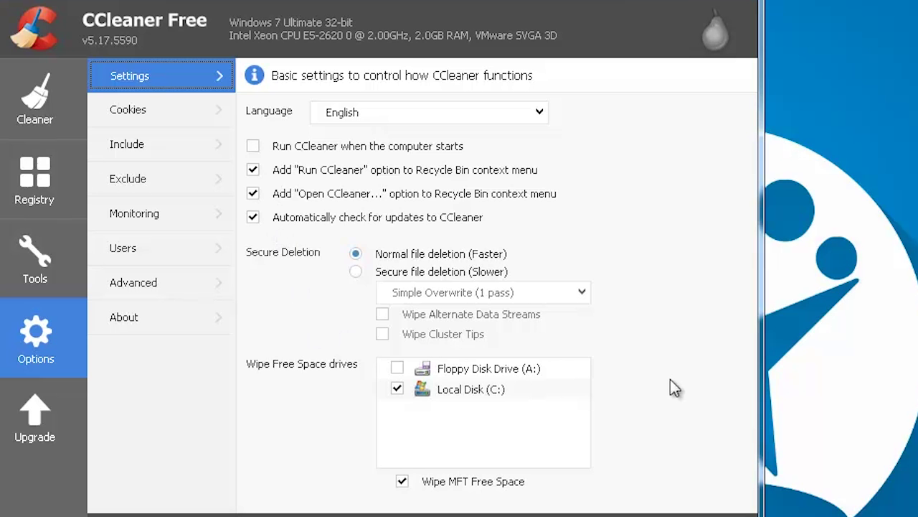
{"action": "left_click", "coordinate": [542, 112]}
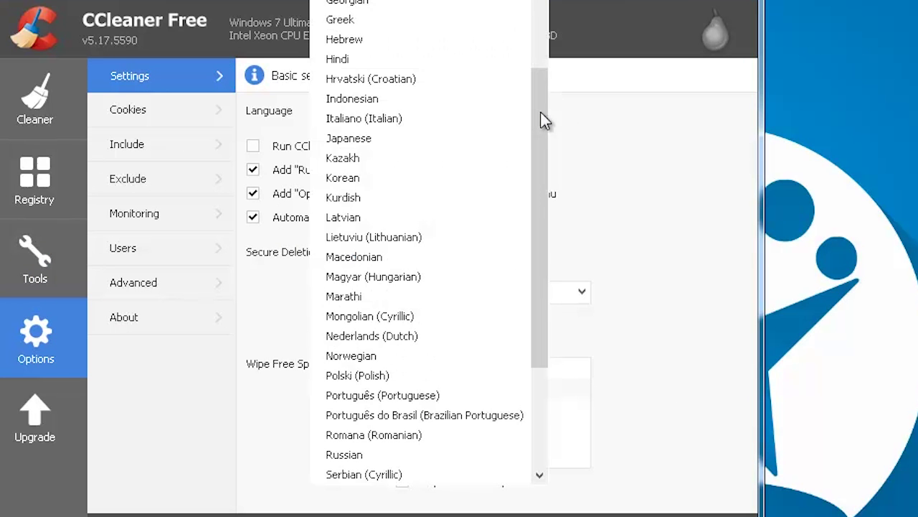
{"action": "left_click", "coordinate": [679, 116]}
- Open the Exclude list and bring up the add-exclusion form, then dismiss it without adding anything
{"action": "left_click", "coordinate": [127, 179]}
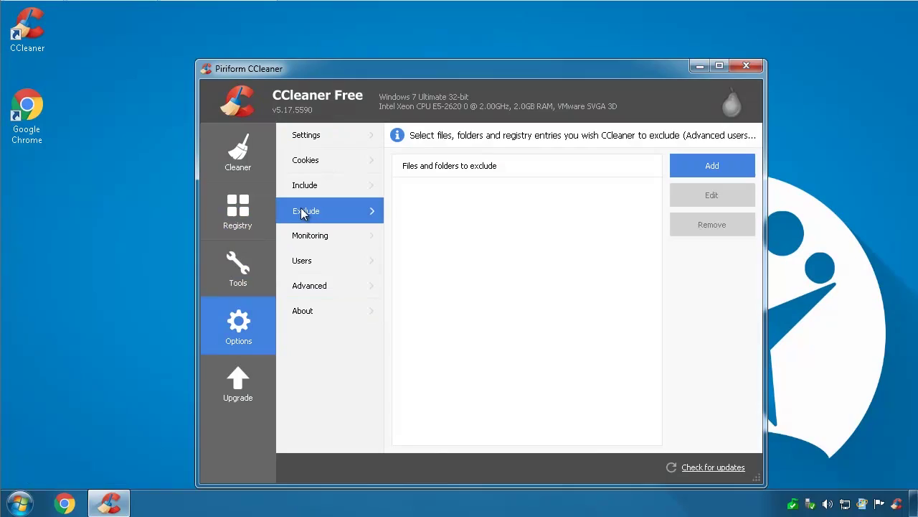
{"action": "left_click", "coordinate": [742, 169]}
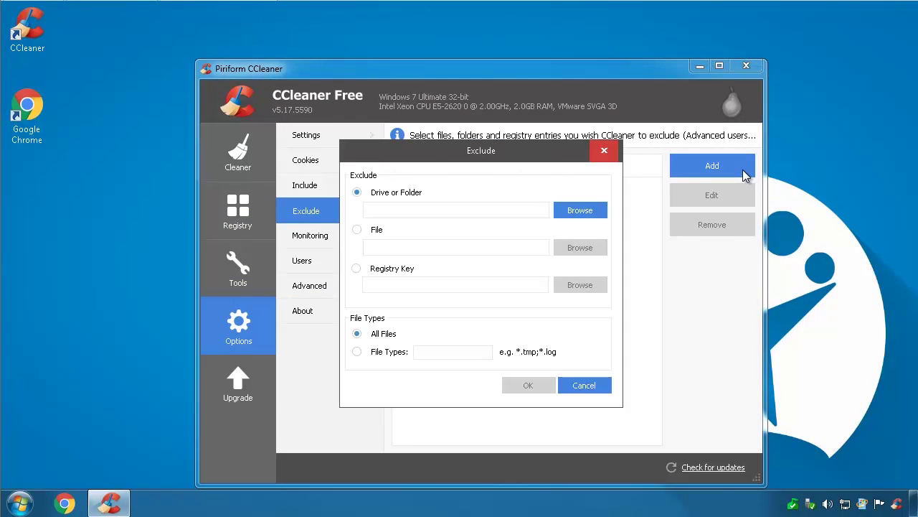
{"action": "left_click", "coordinate": [596, 148]}
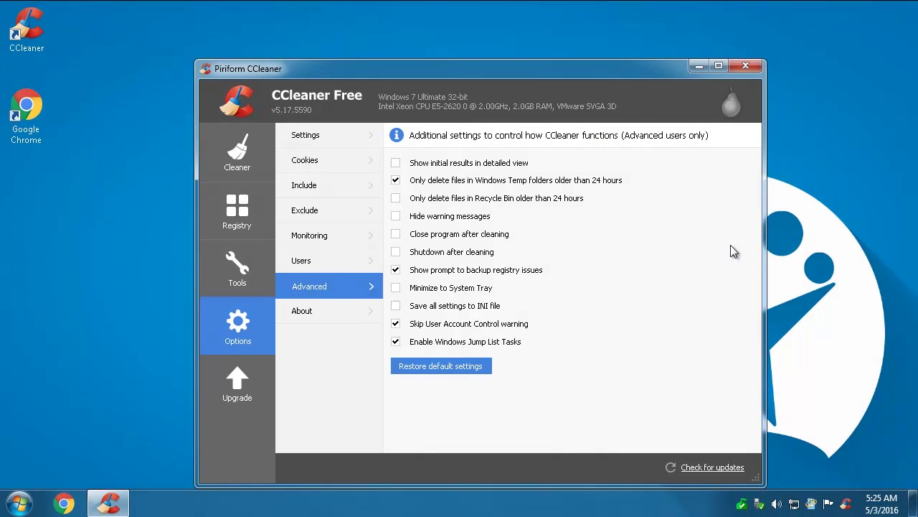
- Delete Recycle Bin files only when older than 24 hours, then analyse the roughly 58.3 MB of junk
{"action": "left_click", "coordinate": [395, 198]}
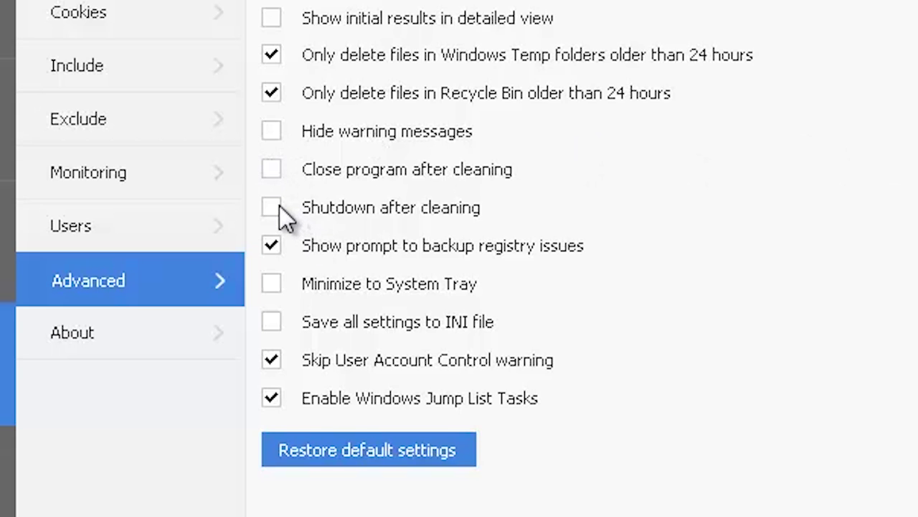
{"action": "left_click", "coordinate": [278, 206]}
{"action": "left_click", "coordinate": [275, 206]}
{"action": "left_click", "coordinate": [271, 93]}
{"action": "left_click", "coordinate": [272, 94]}
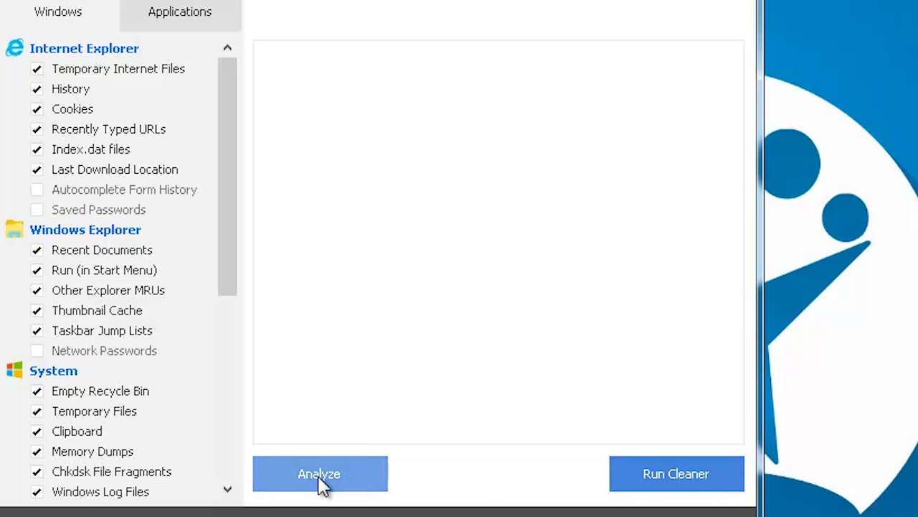
{"action": "left_click", "coordinate": [320, 479]}
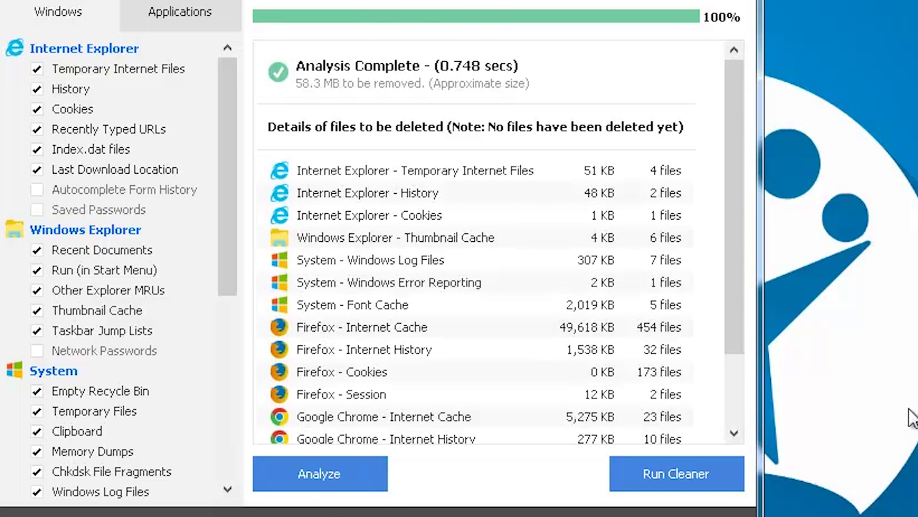
{"action": "left_click_drag", "start_coordinate": [736, 104], "coordinate": [738, 234]}
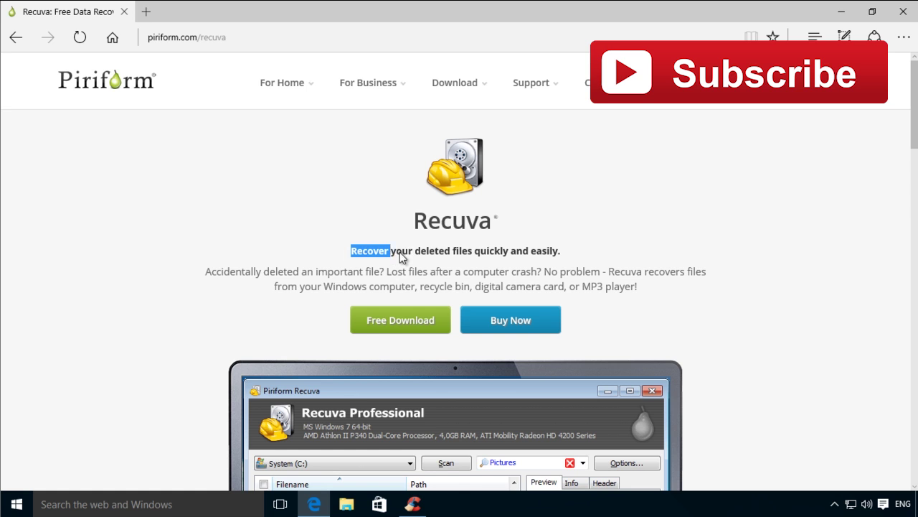